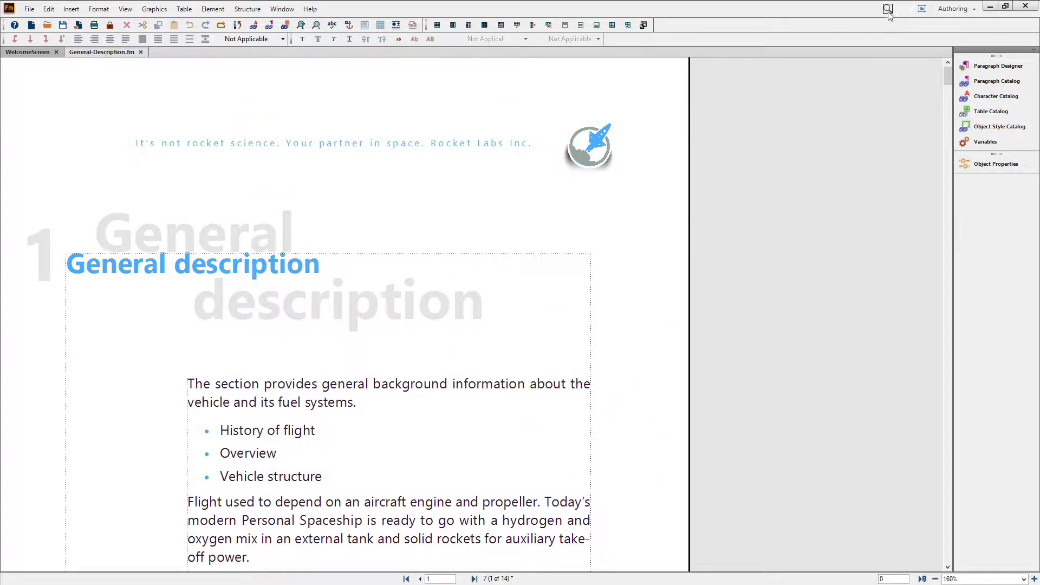
# Step: Open the Command Search dropdown from the top-right toolbar
pyautogui.click(888, 10)
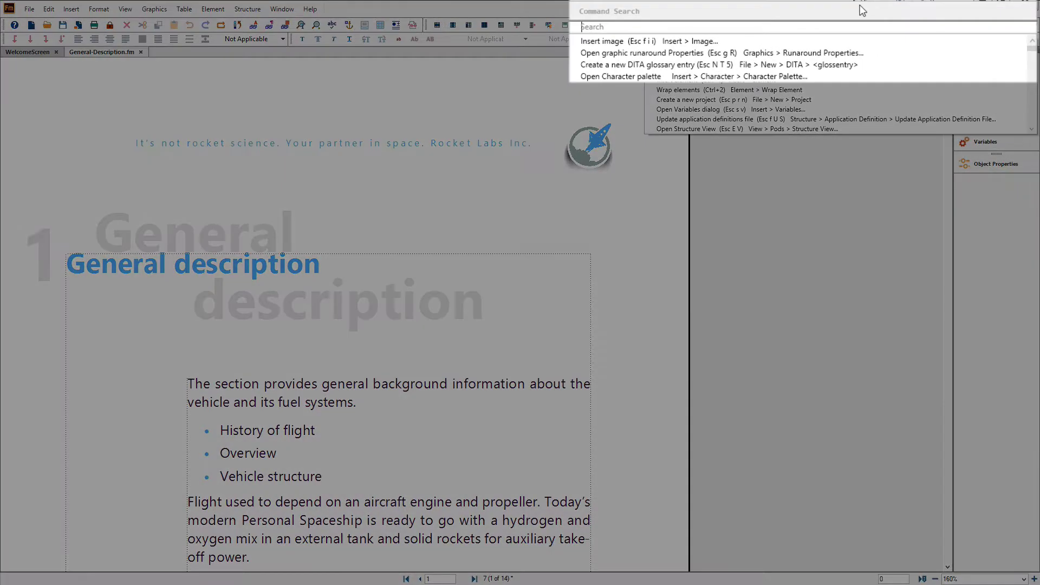
pyautogui.write('comm')
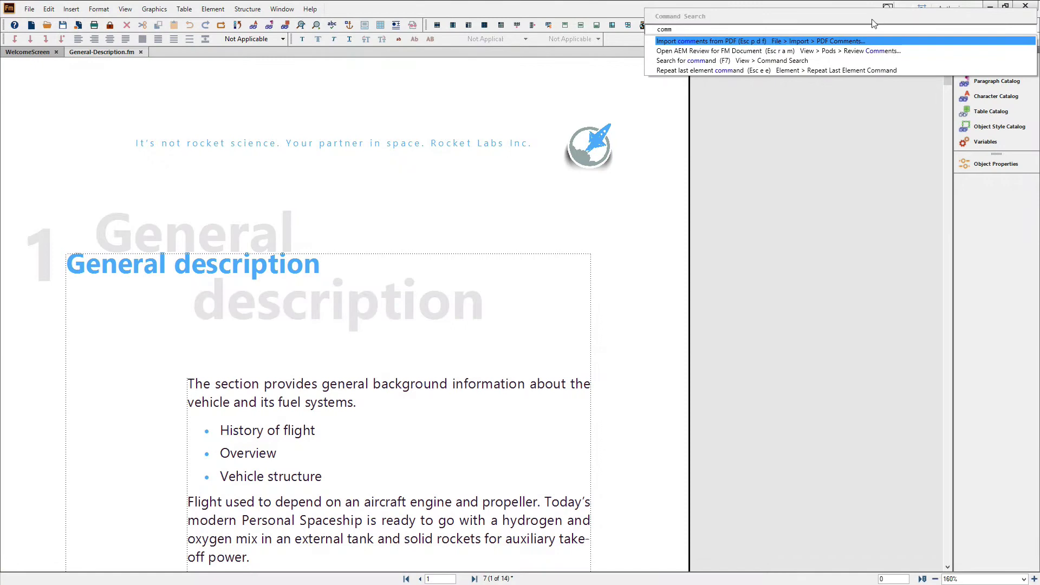
# Step: Browse down through the 'comm' command search results
pyautogui.press('Down')
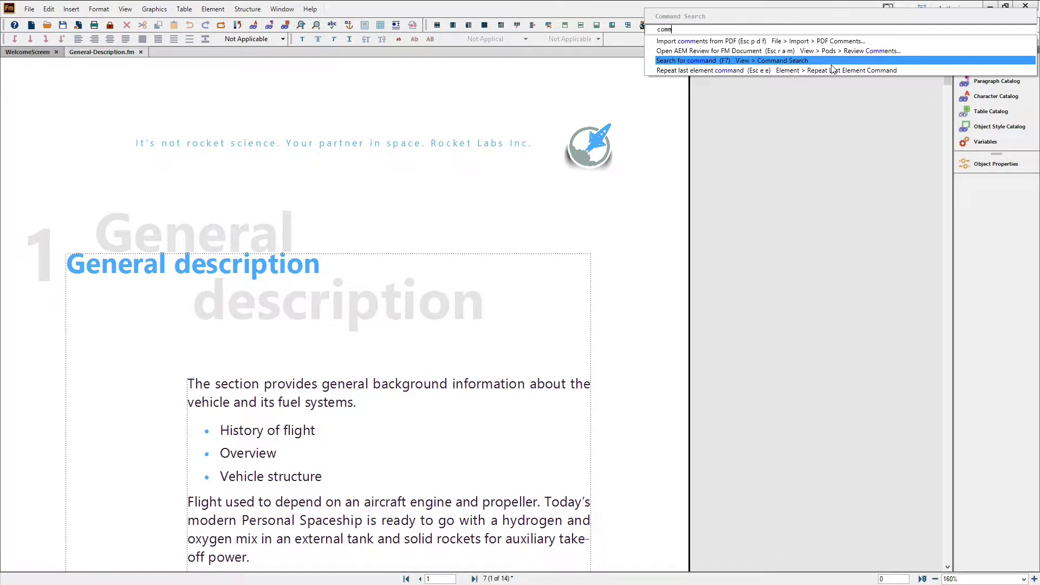
pyautogui.press('Down')
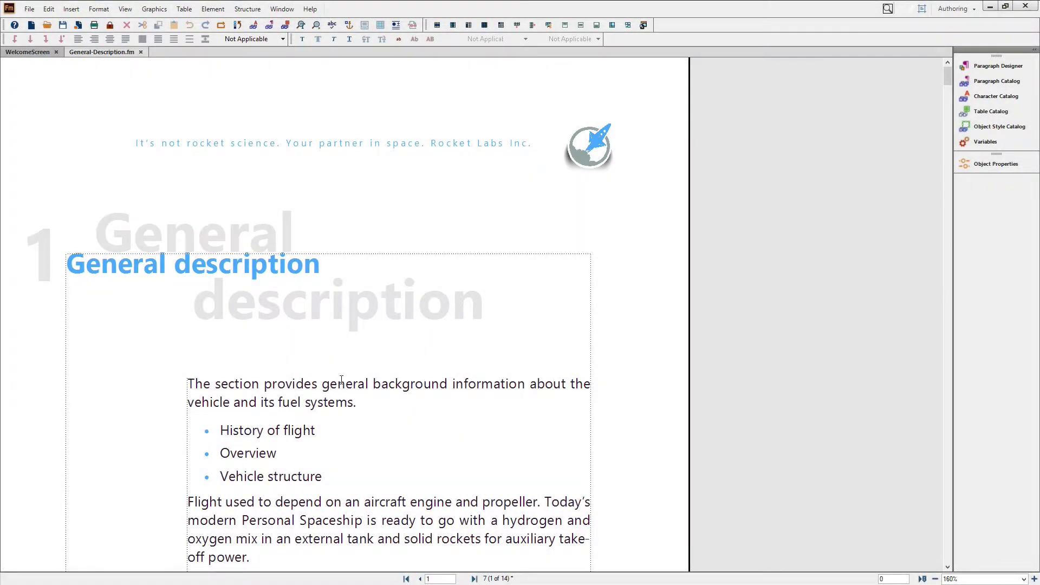
# Step: Select the word 'general' in the body text and reopen Command Search
pyautogui.doubleClick(338, 386)
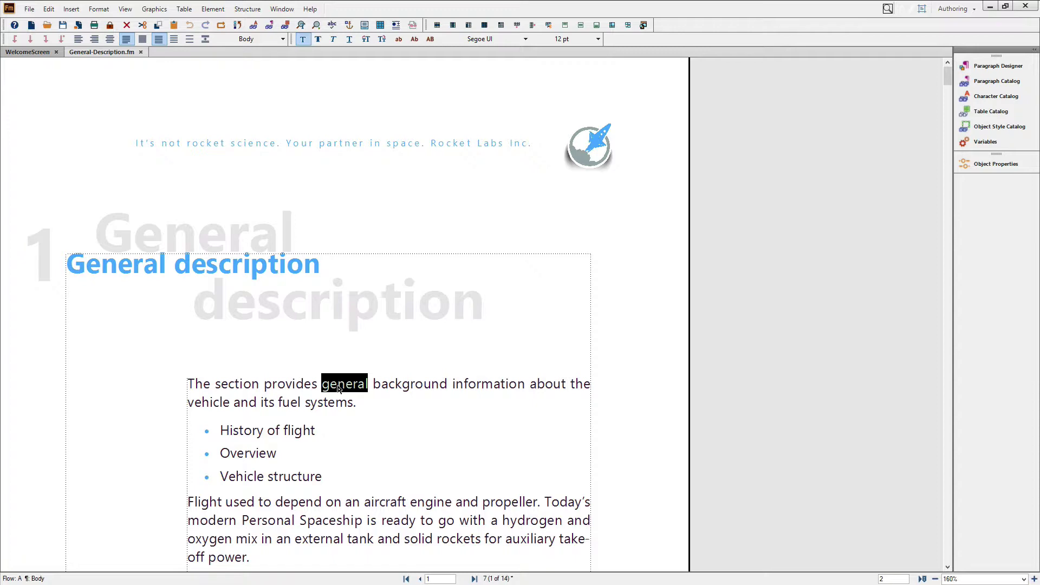
pyautogui.click(887, 9)
pyautogui.write('char')
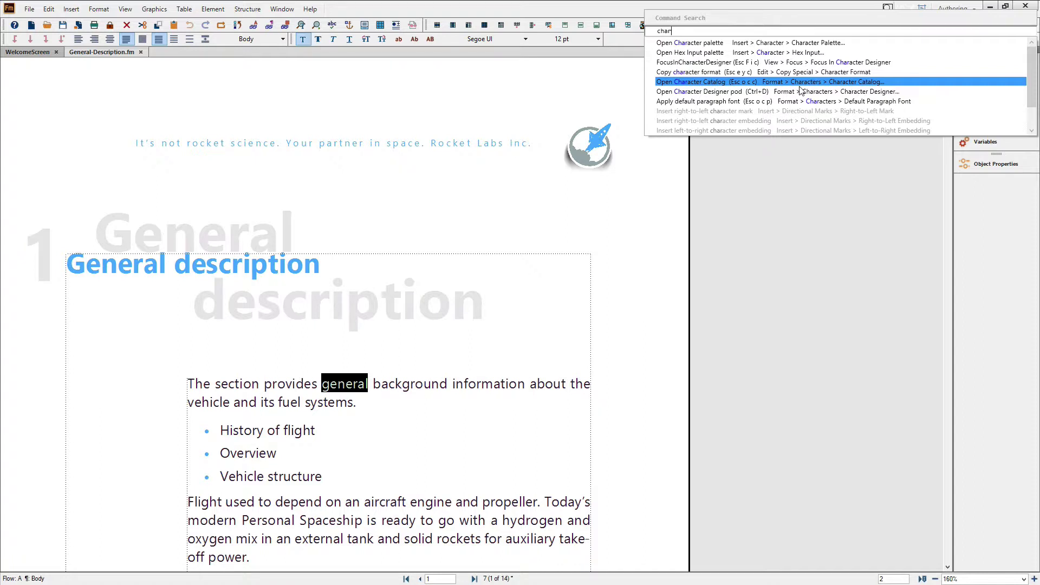
# Step: Choose 'Open Character Catalog' from the Command Search results
pyautogui.click(800, 82)
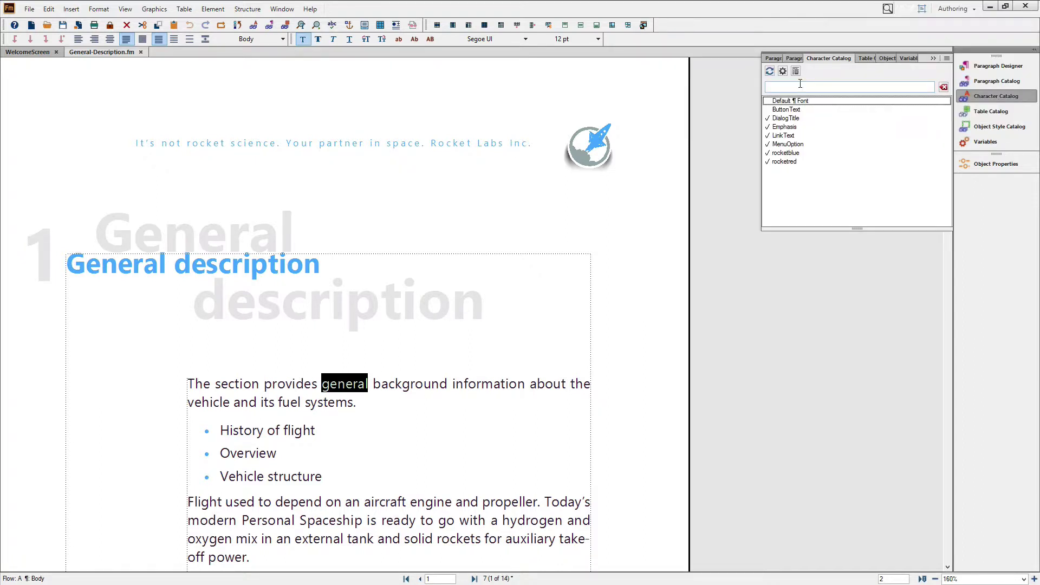